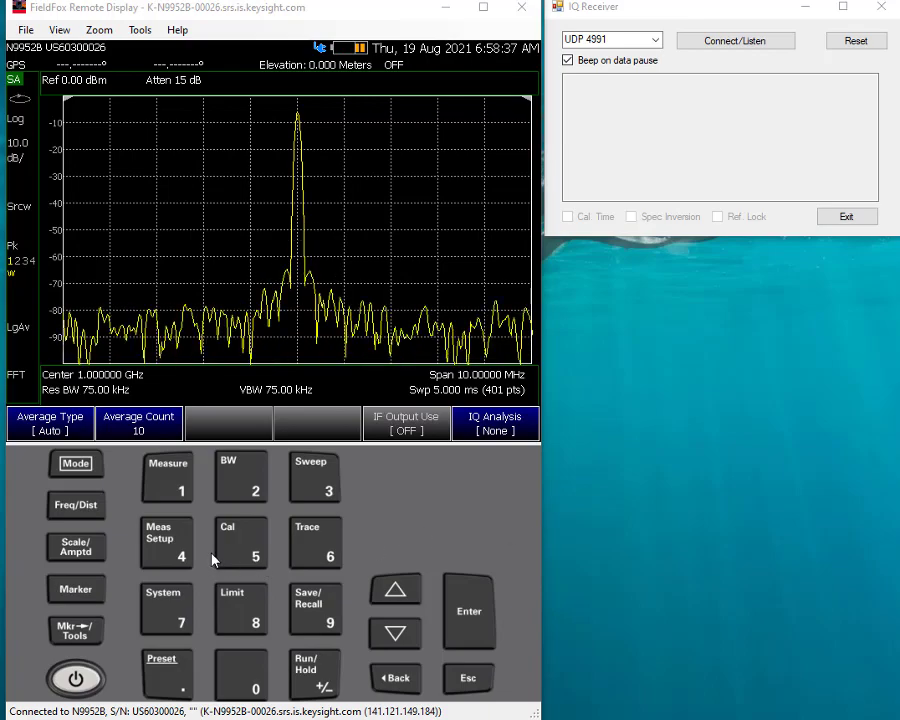
# - Set the FieldFox IQ Analysis measurement to Streaming for the 1 MHz-span Streaming IQ Preview
pyautogui.click(181, 488)
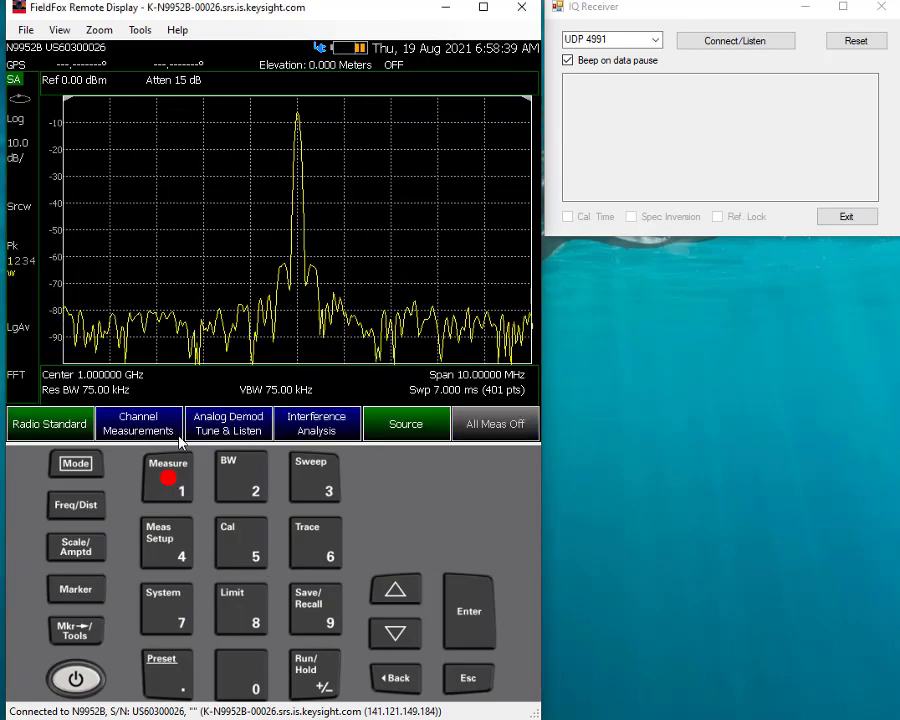
pyautogui.click(155, 546)
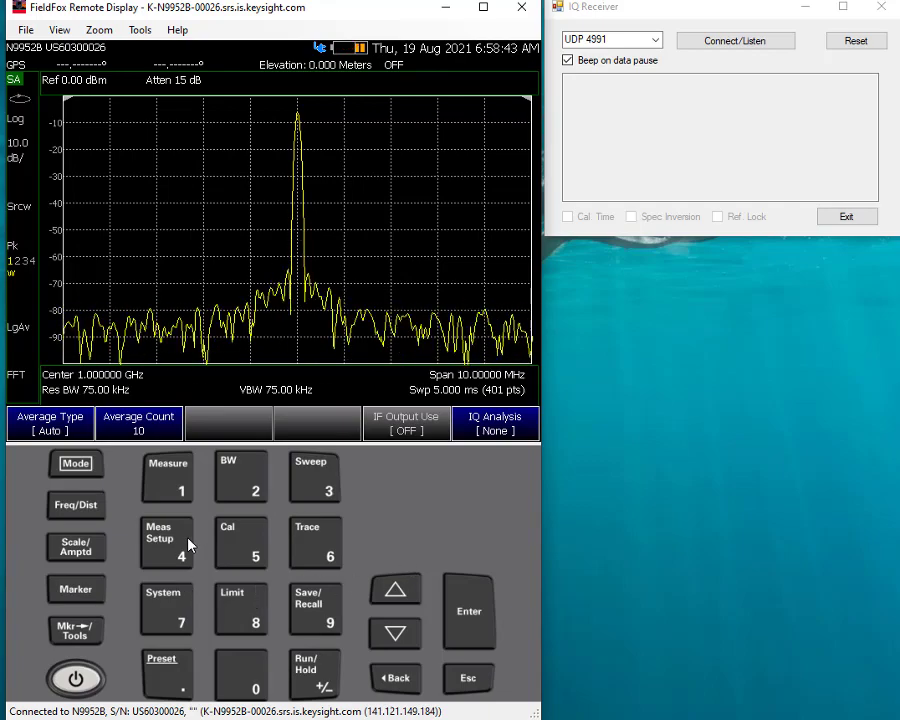
pyautogui.click(491, 430)
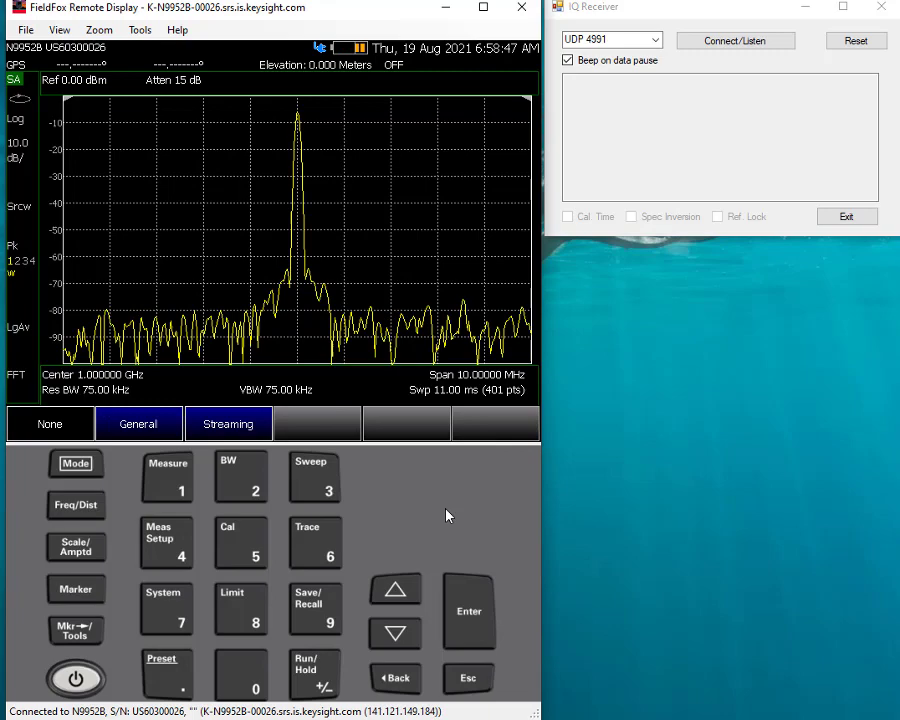
pyautogui.click(236, 432)
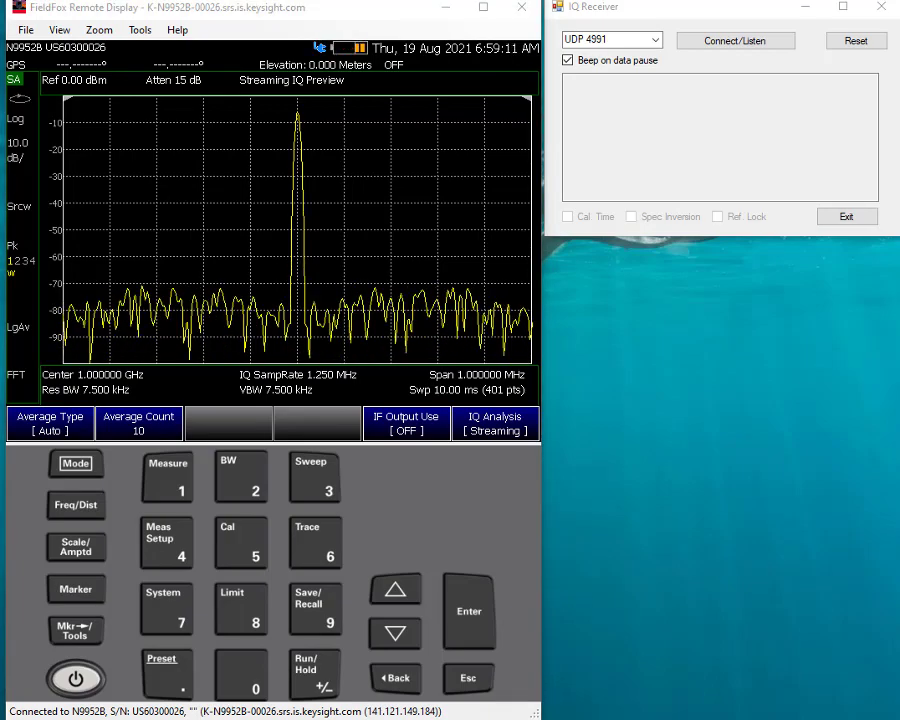
# - Move Interactive IO over the analyzer and recall the IQST:DHOS "141.121.151.149" destination host command
pyautogui.moveTo(158, 513)
pyautogui.mouseDown()
pyautogui.moveTo(300, 328)
pyautogui.moveTo(548, 368)
pyautogui.moveTo(392, 291)
pyautogui.mouseUp()
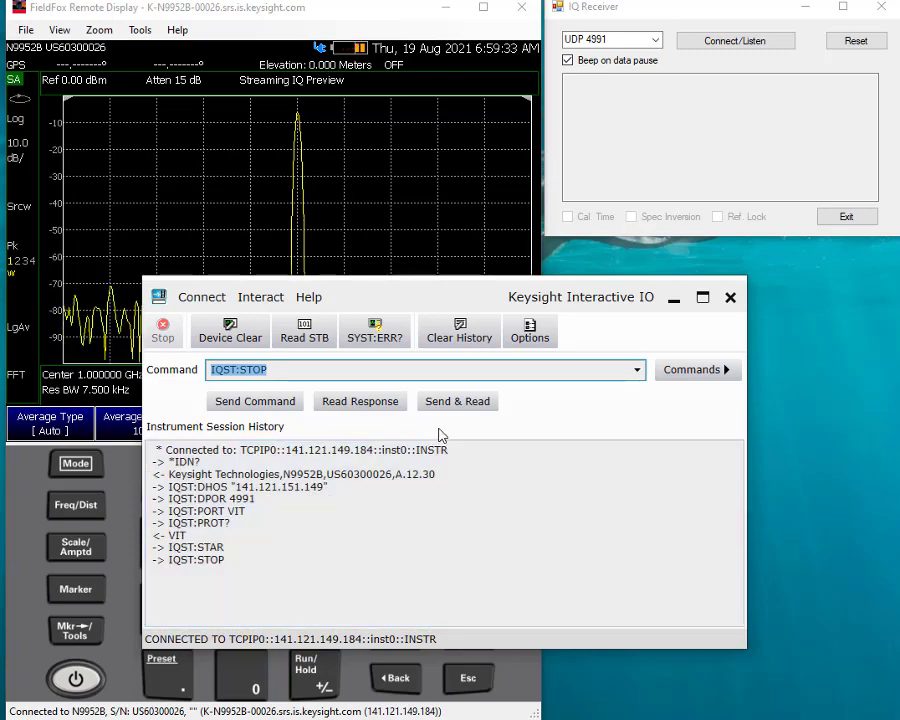
pyautogui.click(636, 370)
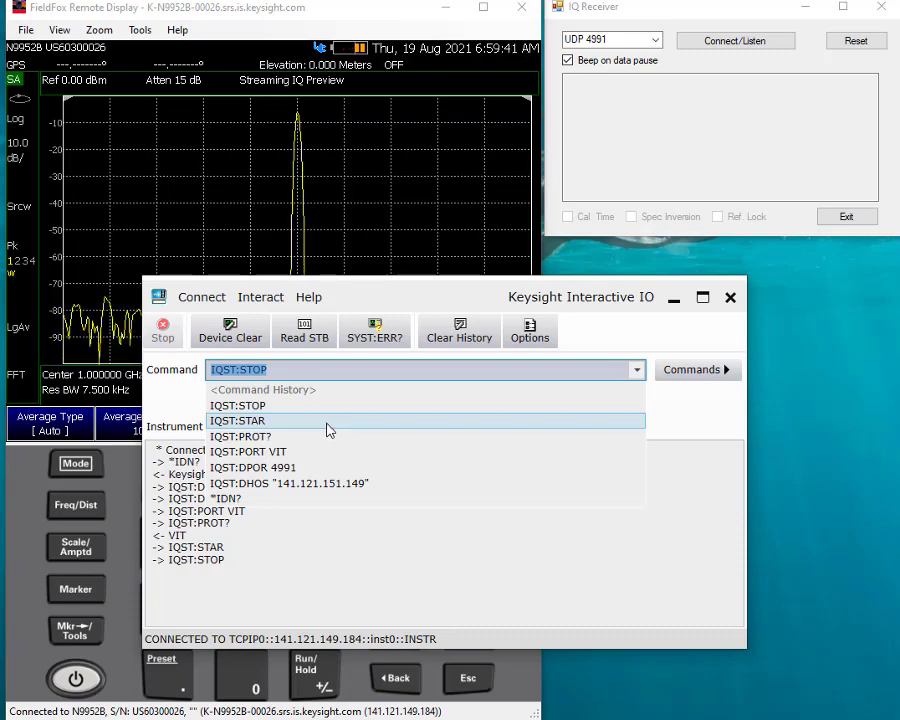
pyautogui.click(333, 484)
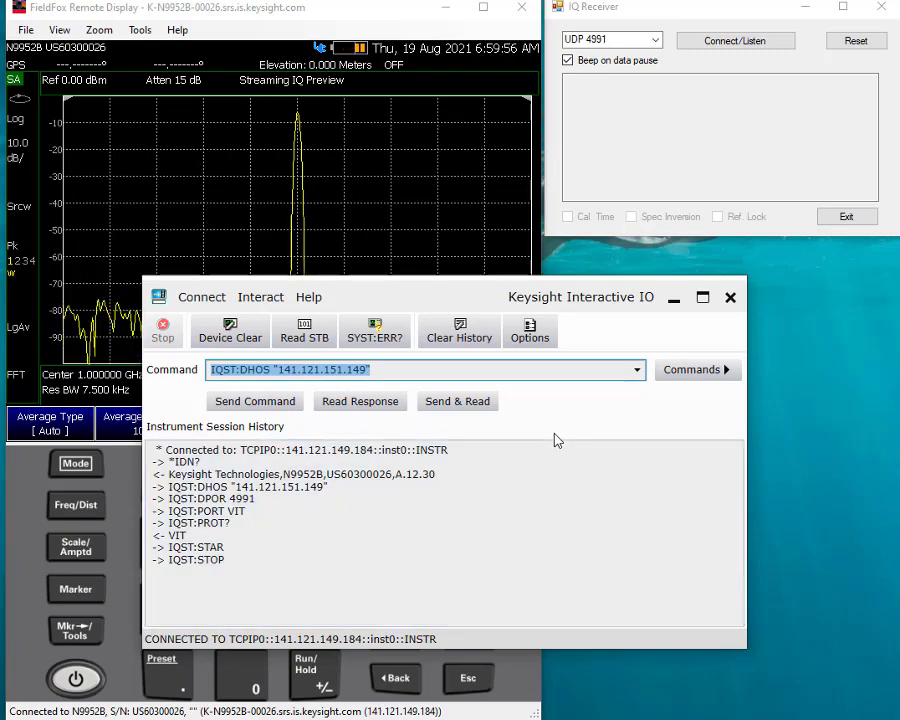
# - Send the destination host command, then send IQST:DPOR 4991 to set the streaming port
pyautogui.click(232, 410)
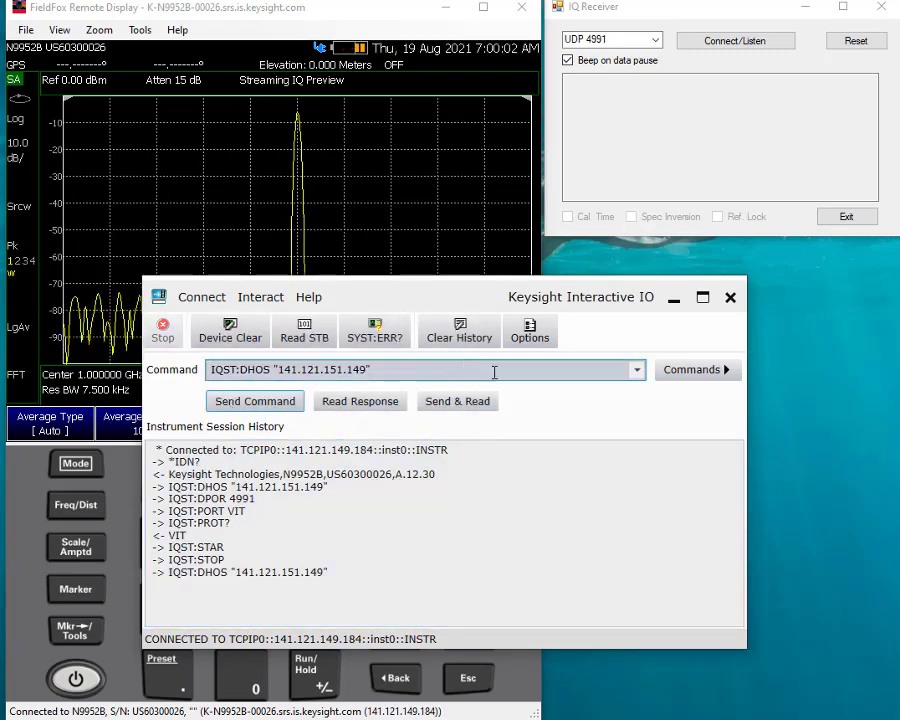
pyautogui.click(632, 372)
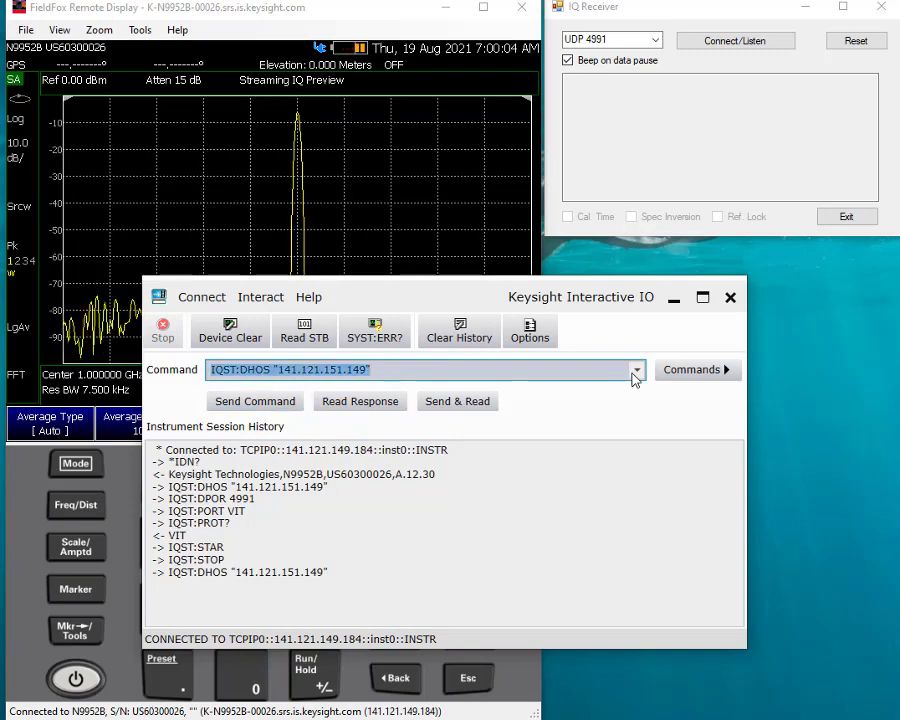
pyautogui.click(636, 371)
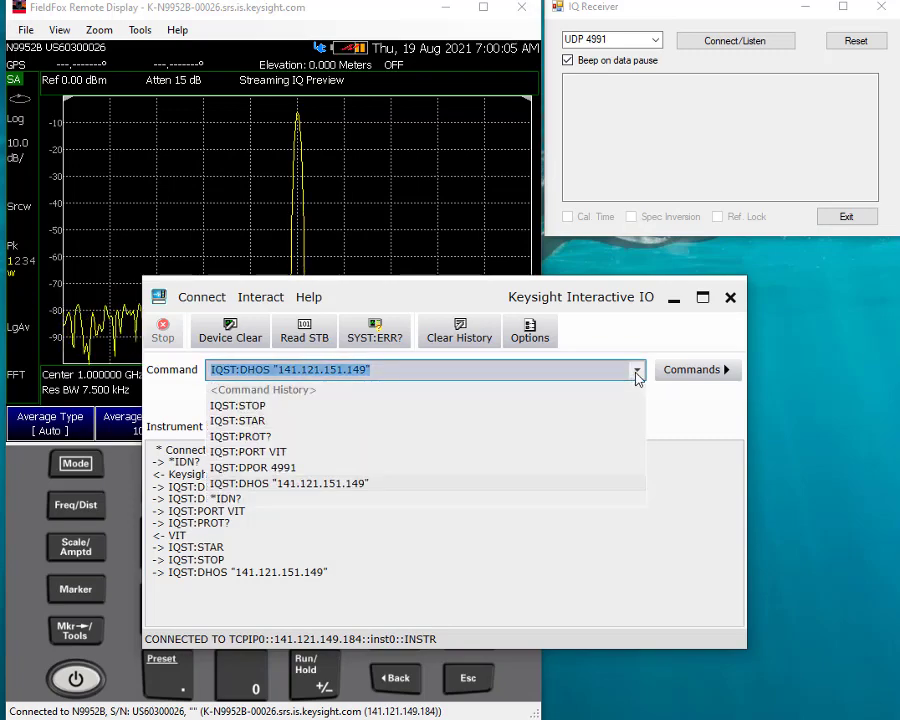
pyautogui.click(327, 468)
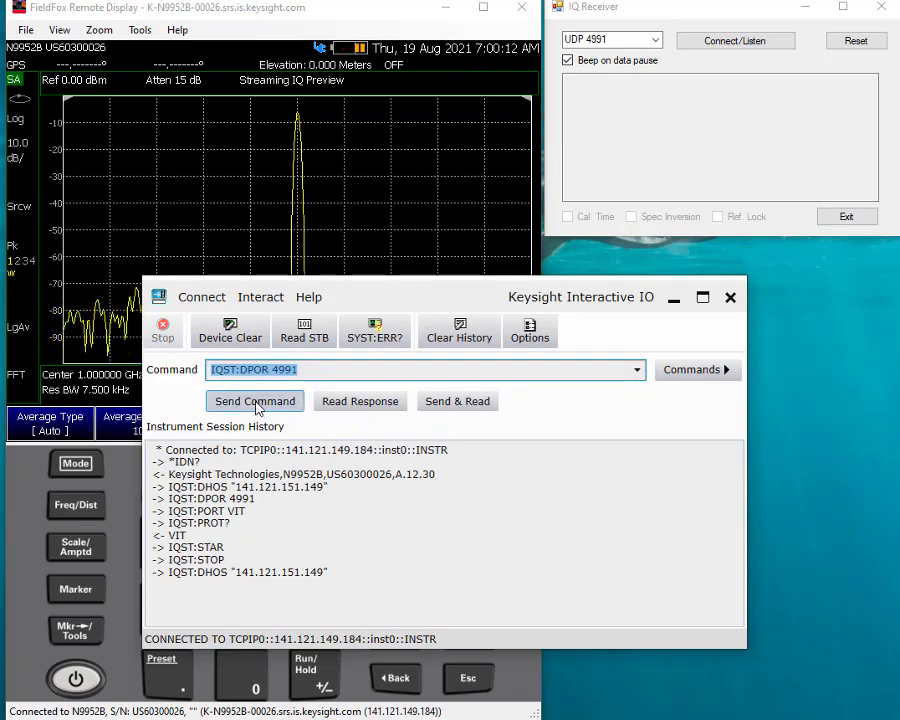
pyautogui.click(257, 404)
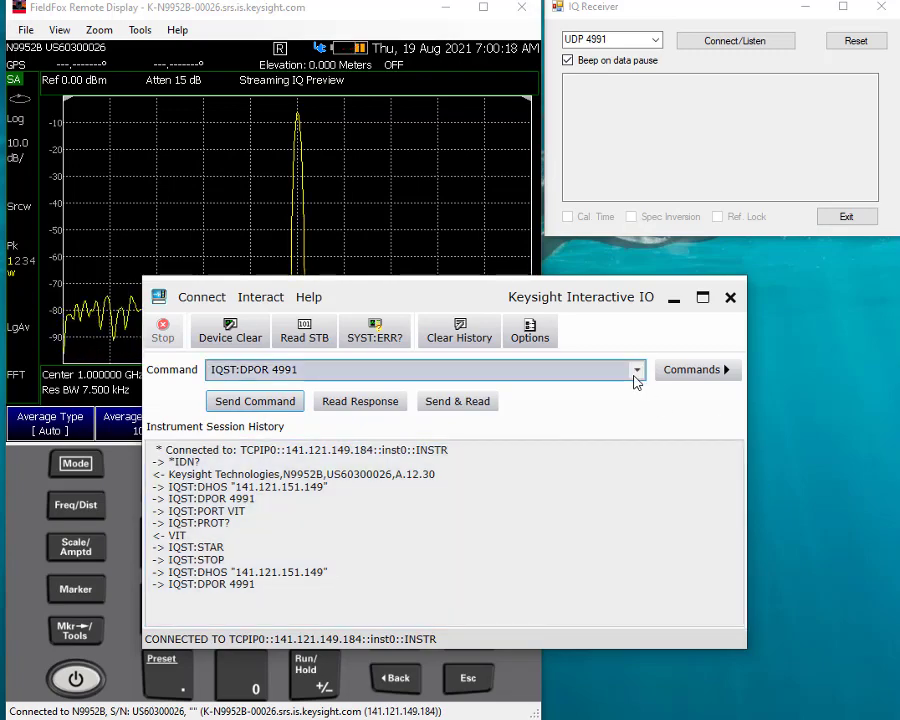
# - Query the streaming protocol with IQST:PROT? and read back the VIT reply
pyautogui.click(636, 370)
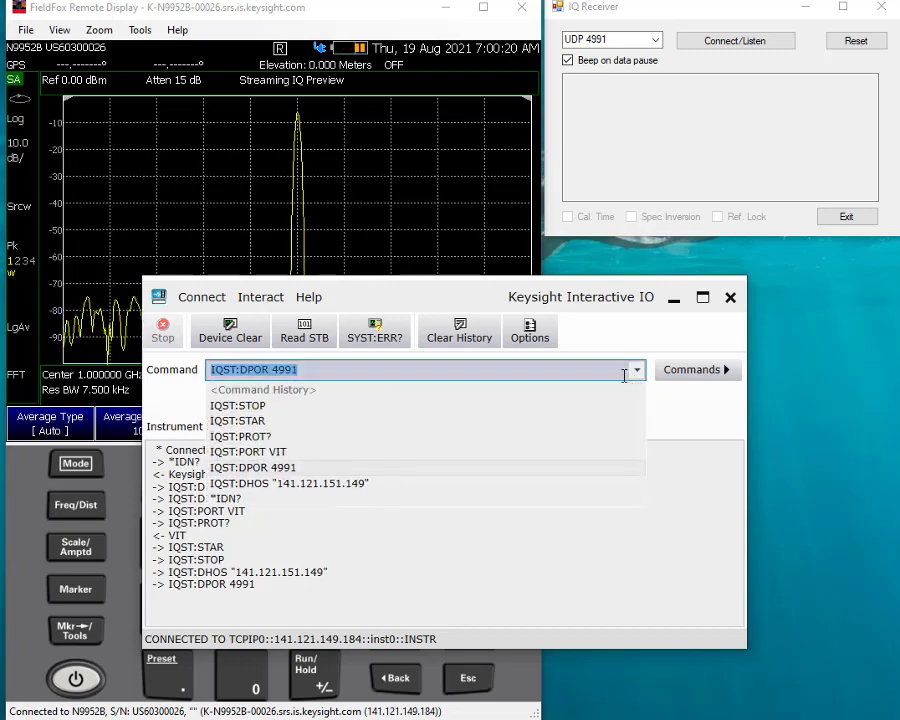
pyautogui.click(365, 440)
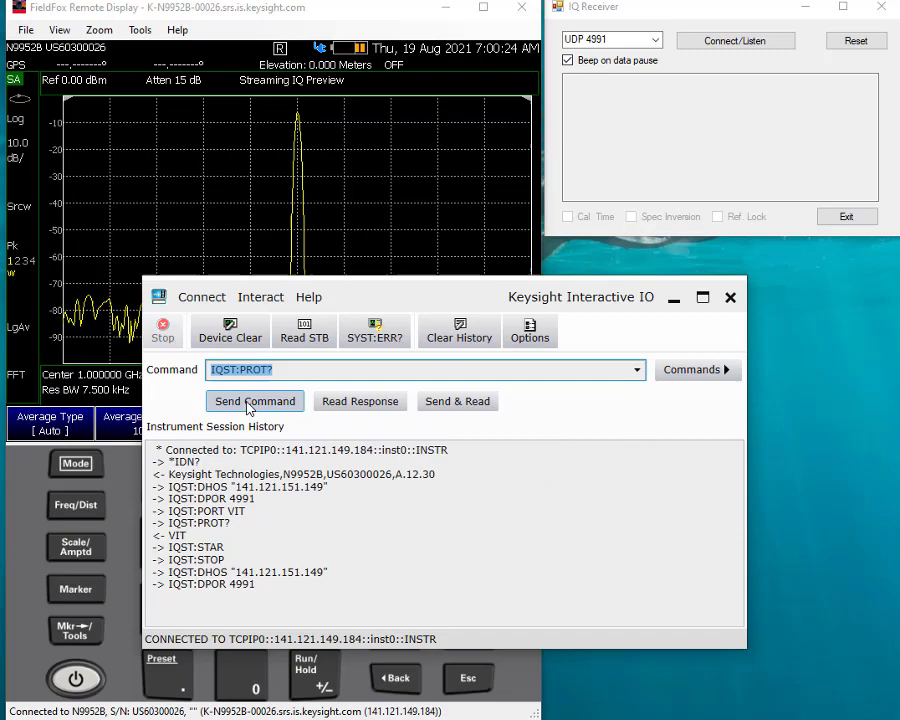
pyautogui.click(462, 401)
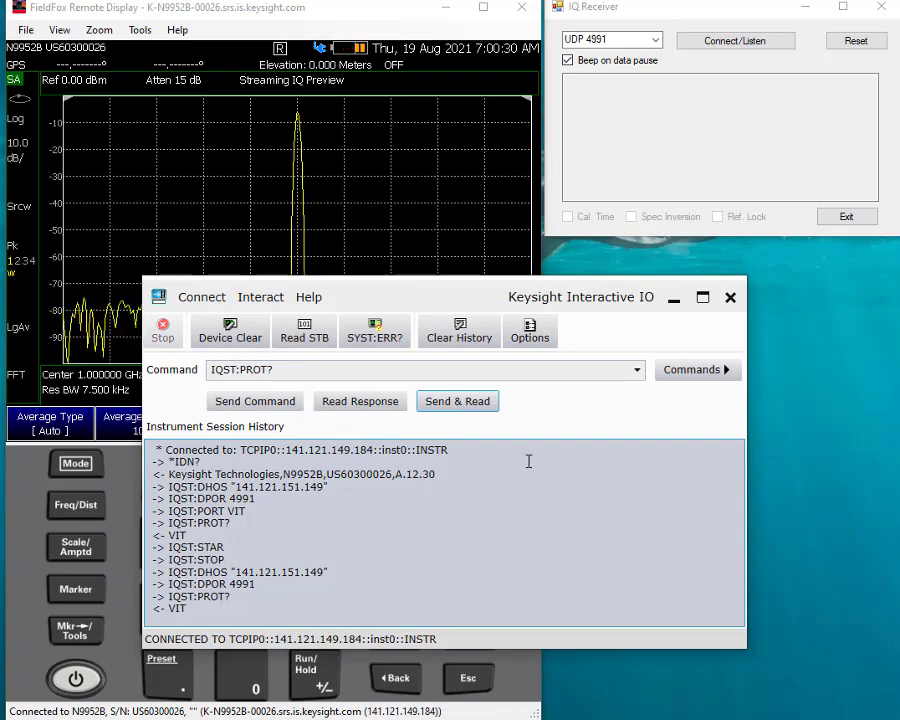
pyautogui.click(633, 373)
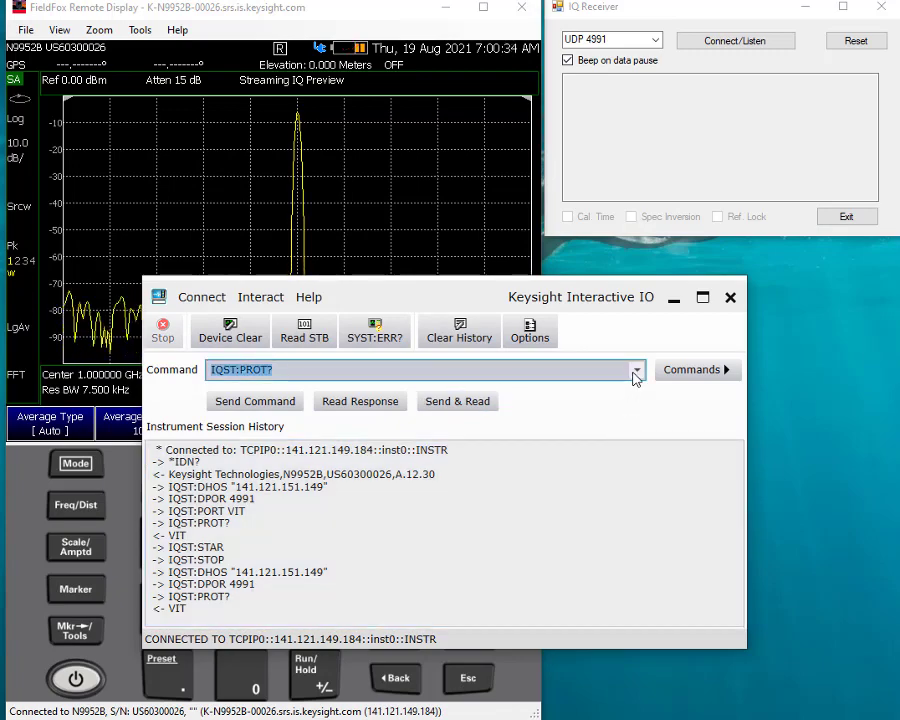
# - Send IQST:STAR from the command history to start FieldFox IQ streaming
pyautogui.click(637, 372)
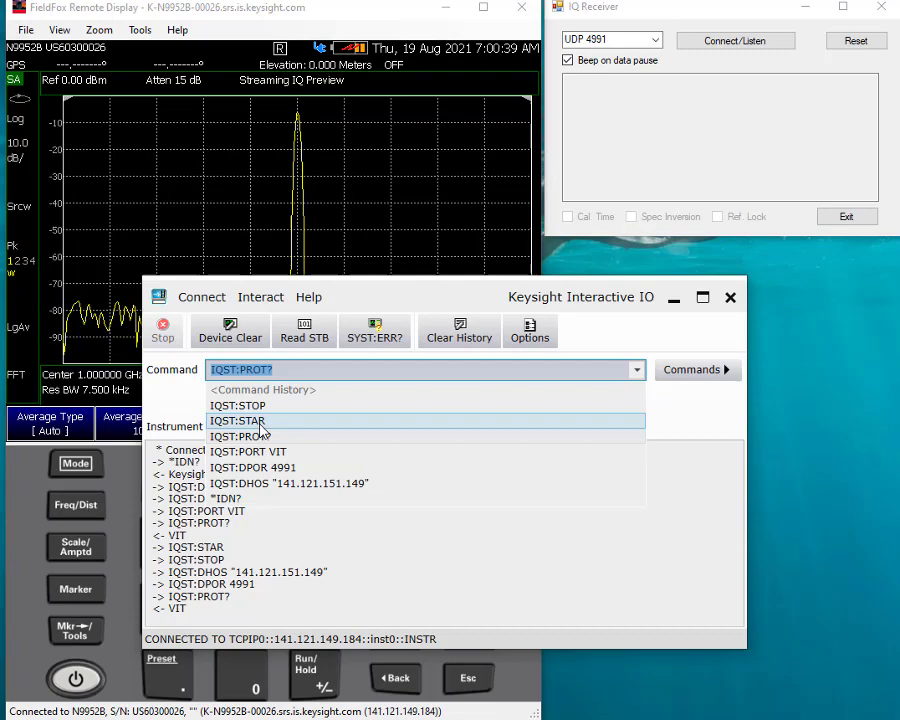
pyautogui.click(260, 424)
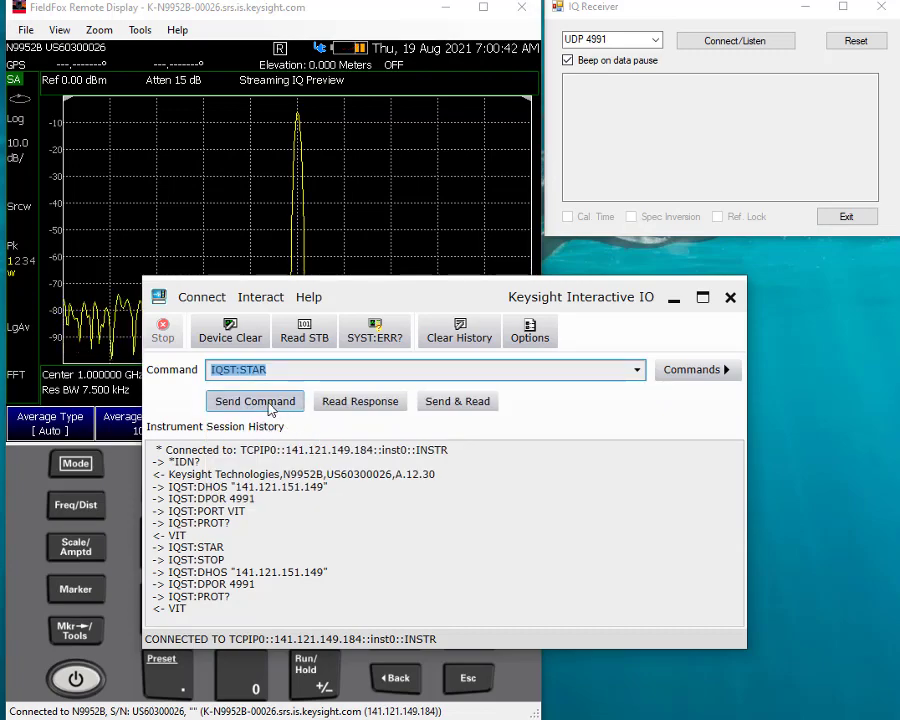
pyautogui.click(255, 401)
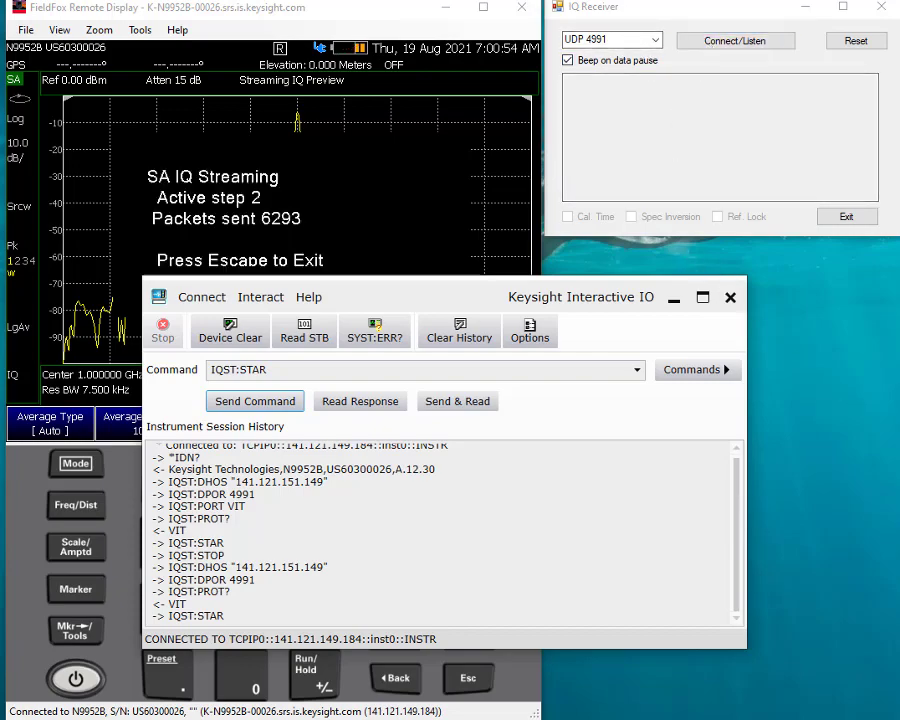
# - Listen on UDP 4991 in IQ Receiver to receive the streamed IQ packets
pyautogui.click(655, 41)
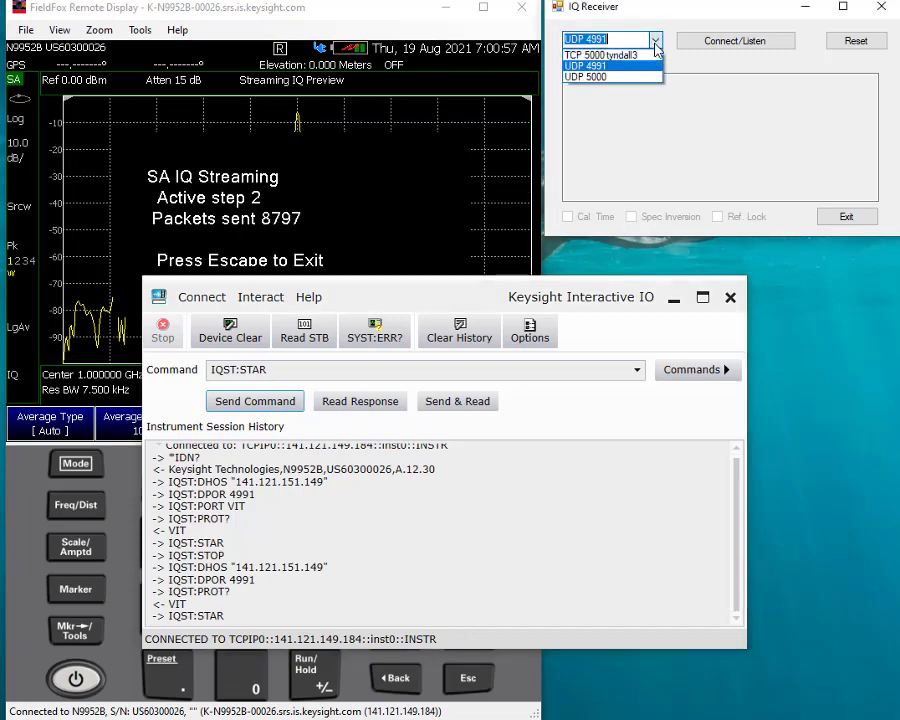
pyautogui.click(655, 43)
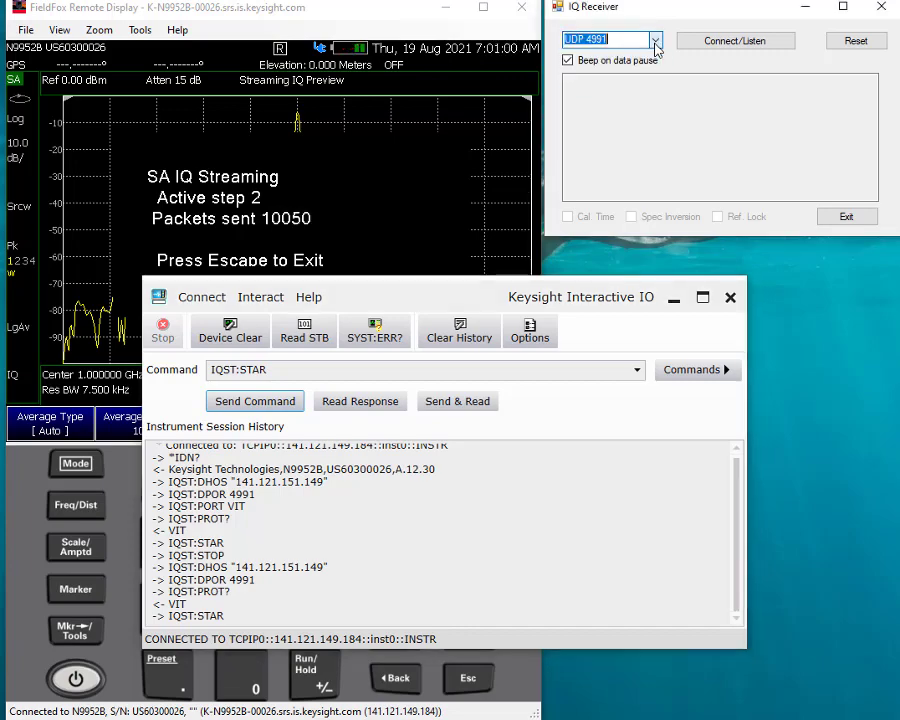
pyautogui.click(722, 42)
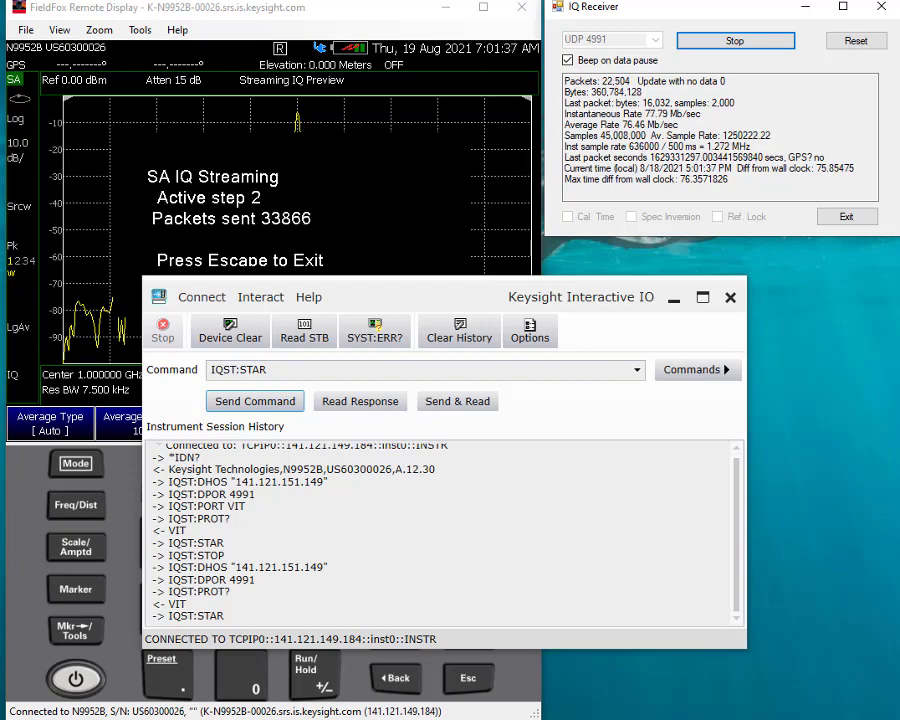
# - Send IQST:STOP from Interactive IO to end the FieldFox IQ stream
pyautogui.click(219, 541)
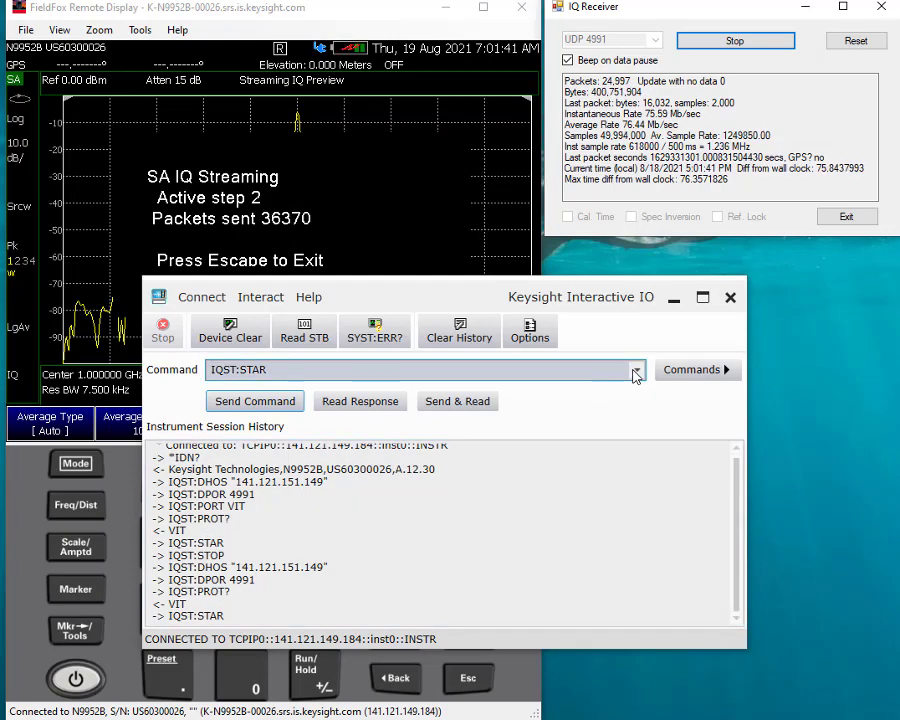
pyautogui.click(636, 372)
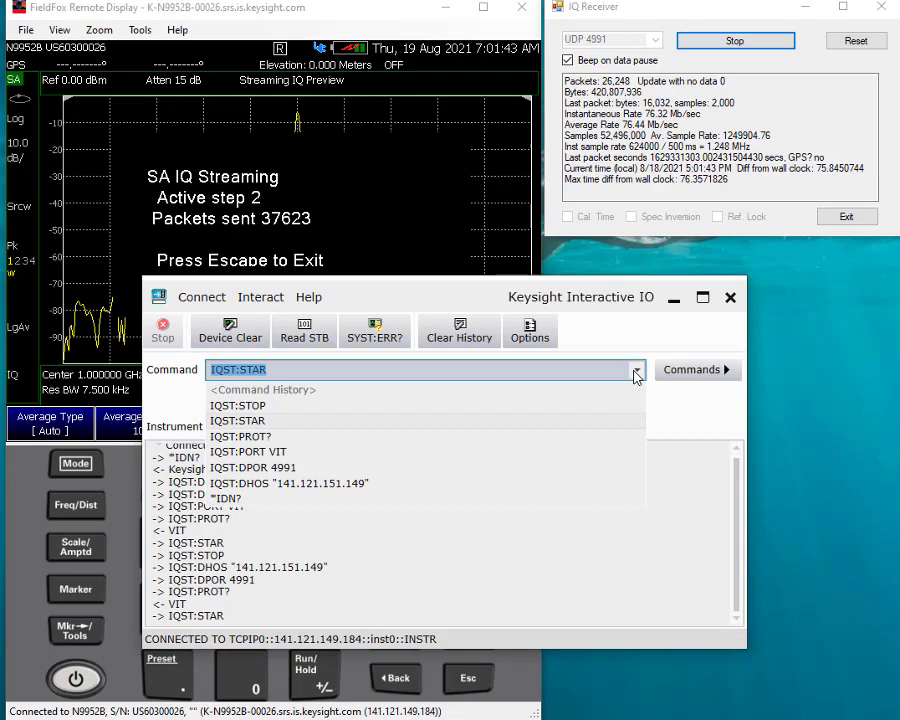
pyautogui.click(265, 405)
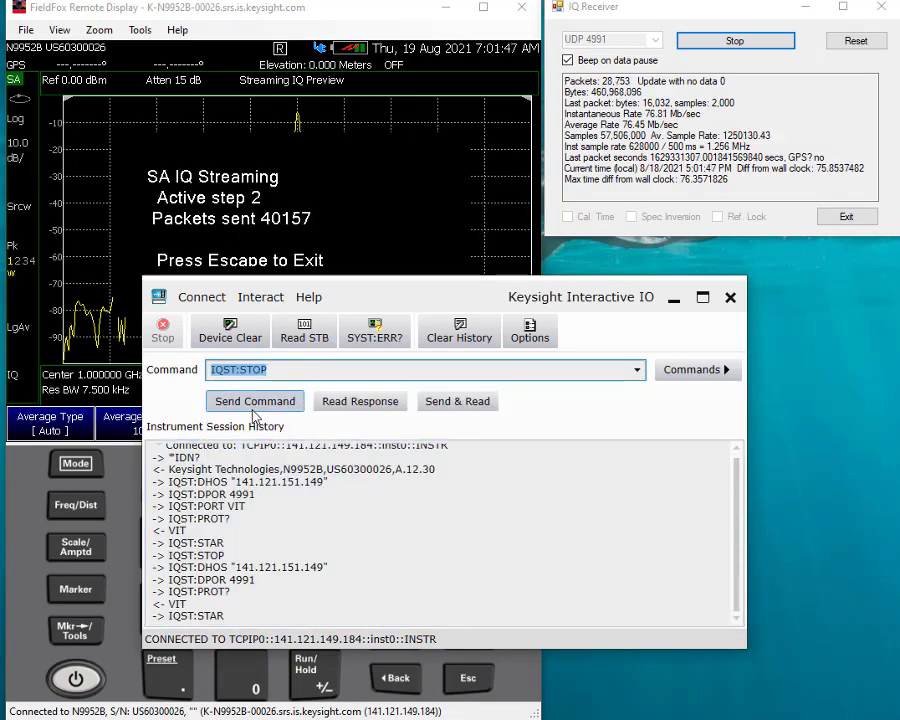
pyautogui.click(252, 408)
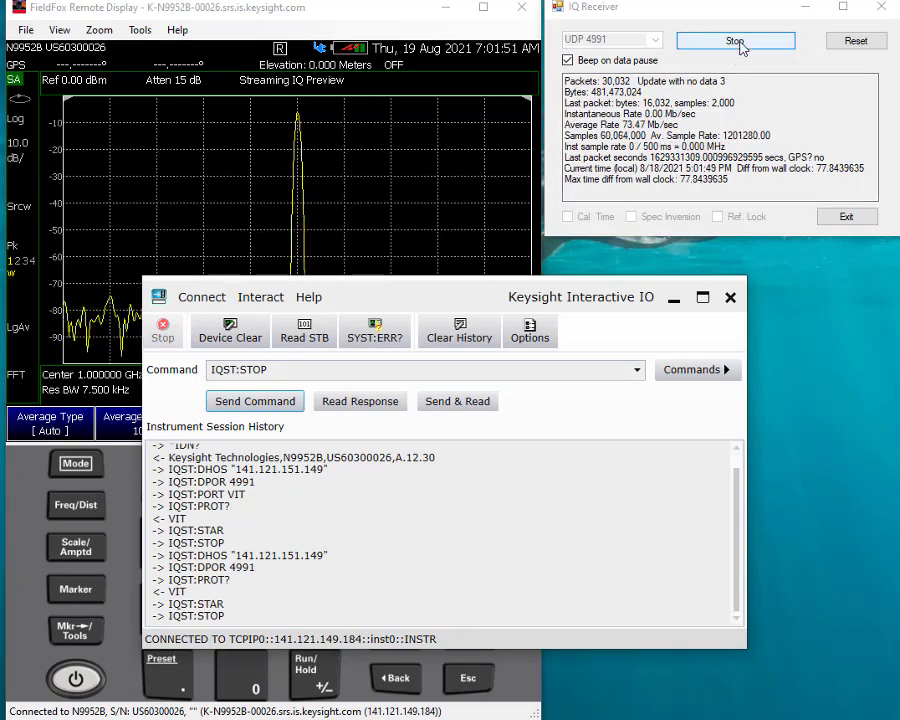
# - Stop IQ Receiver listening and bring the FieldFox Streaming IQ Preview back to the front
pyautogui.click(738, 42)
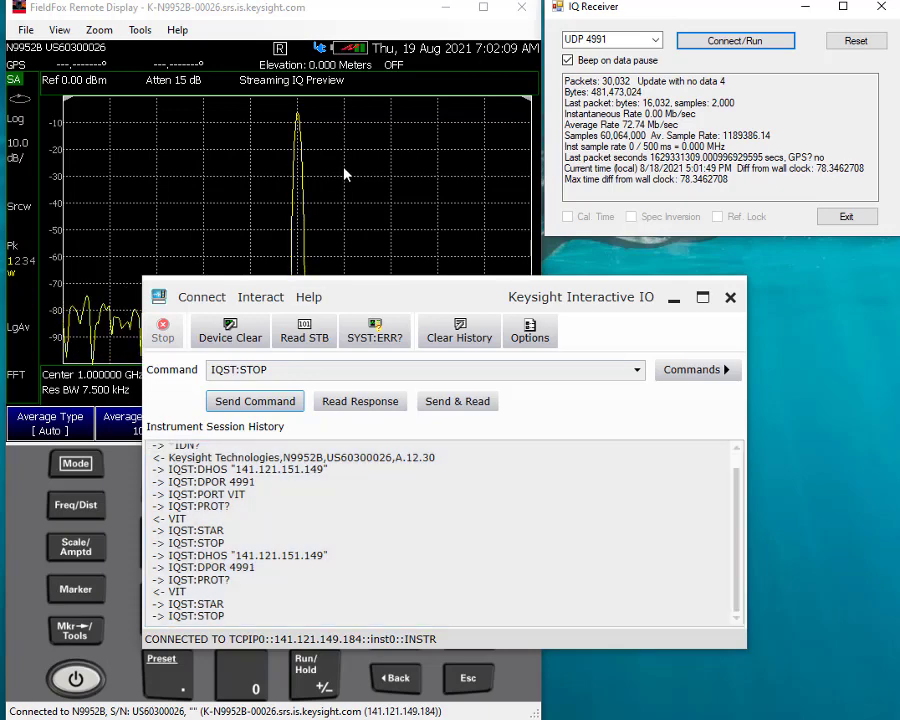
pyautogui.click(344, 175)
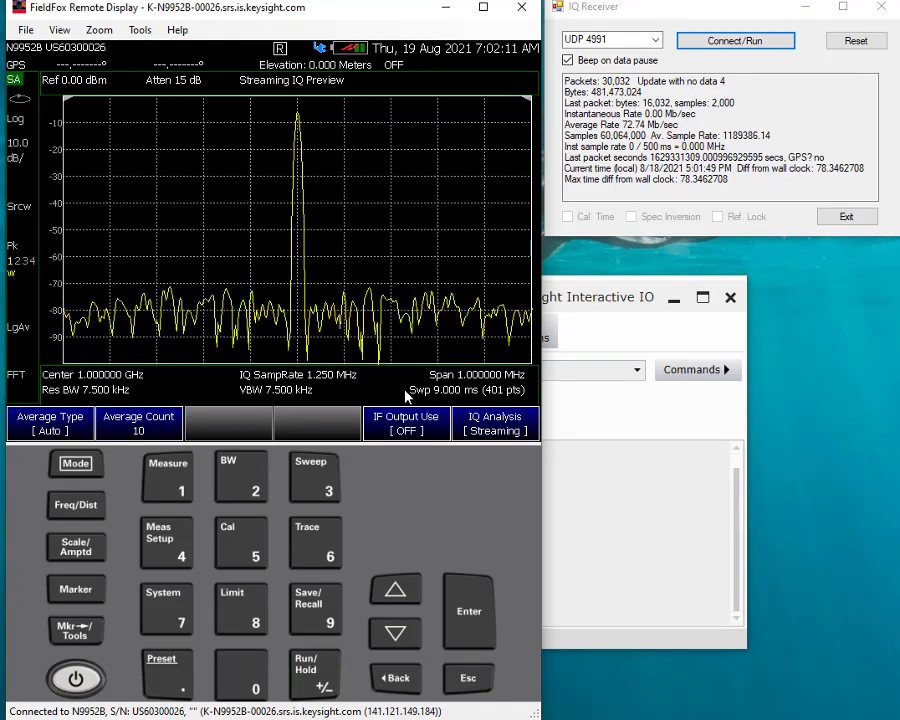